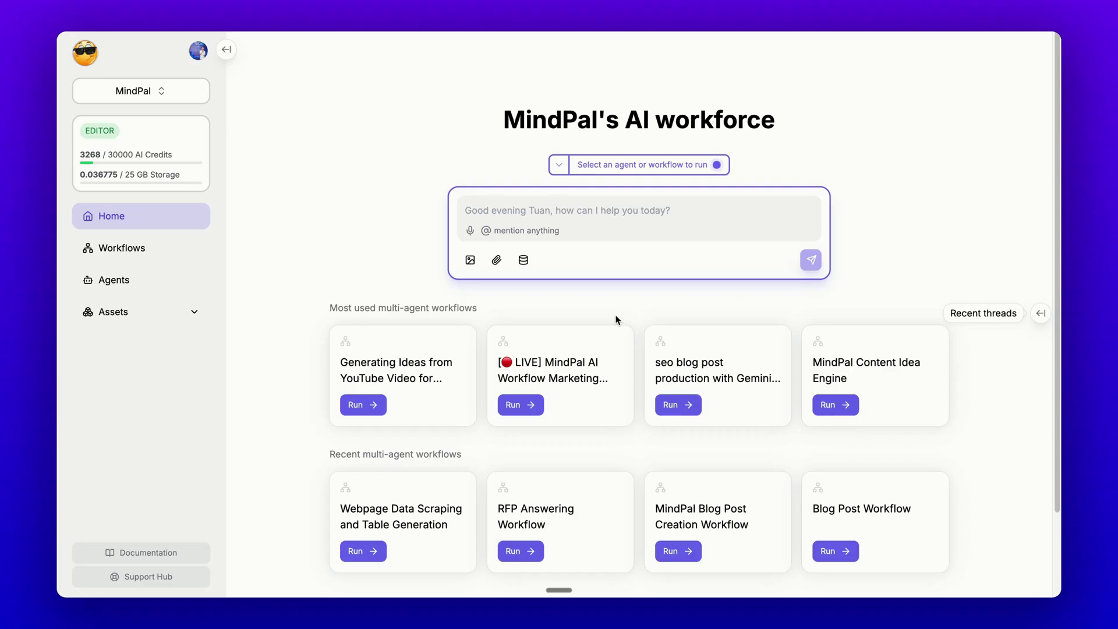
Step: Open the Internet Research Agent's settings from the Agents list
left_click(150, 279)
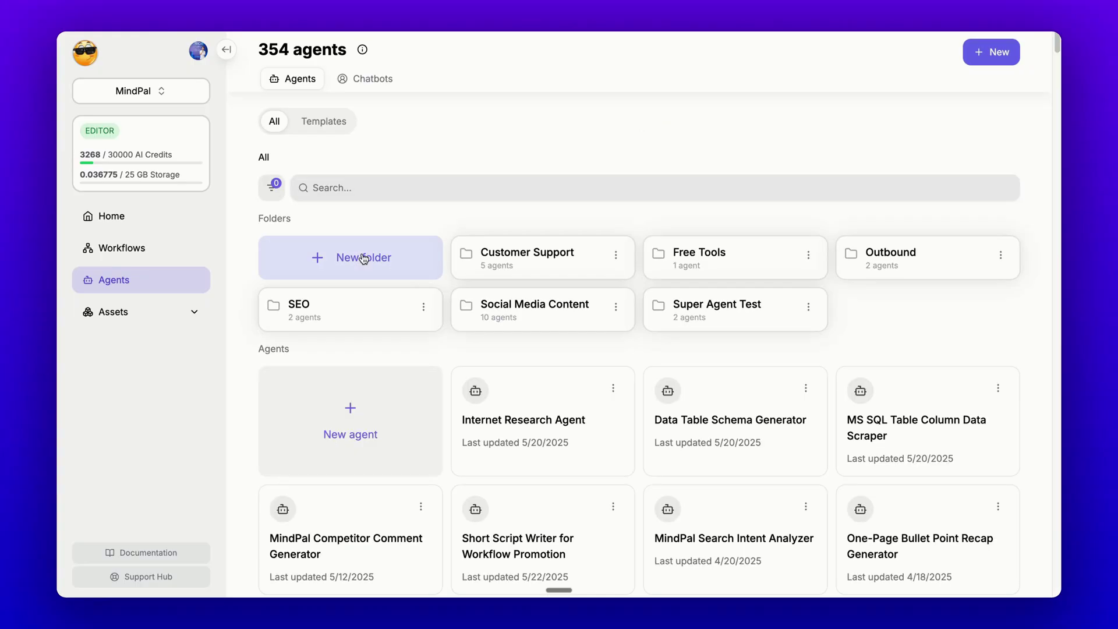
left_click(527, 419)
Step: Show the Internet Research Agent's native integrations, where Google Docs and Google Drive are connected
left_click(353, 305)
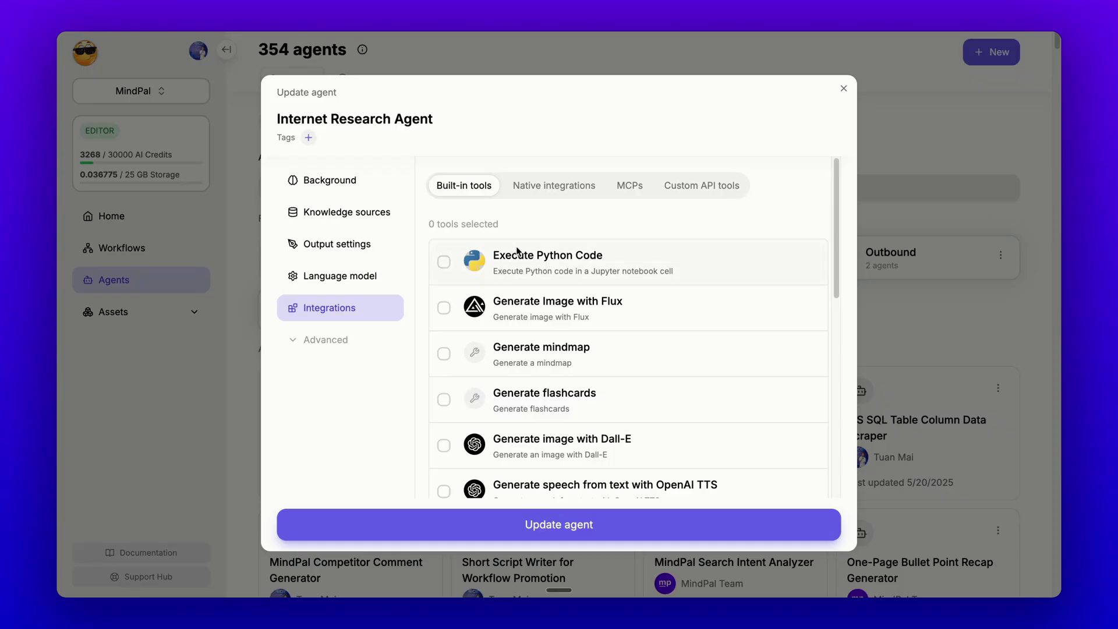
scroll(512, 268, "down", 1)
scroll(513, 269, "down", 2)
scroll(511, 277, "up", 3)
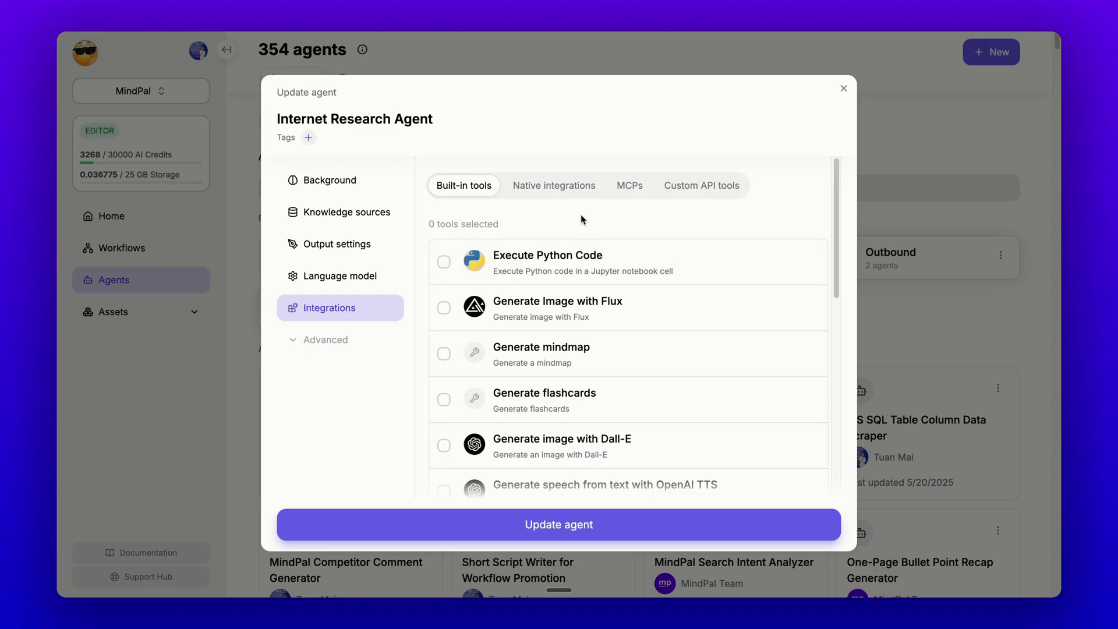
left_click(583, 190)
scroll(575, 228, "down", 1)
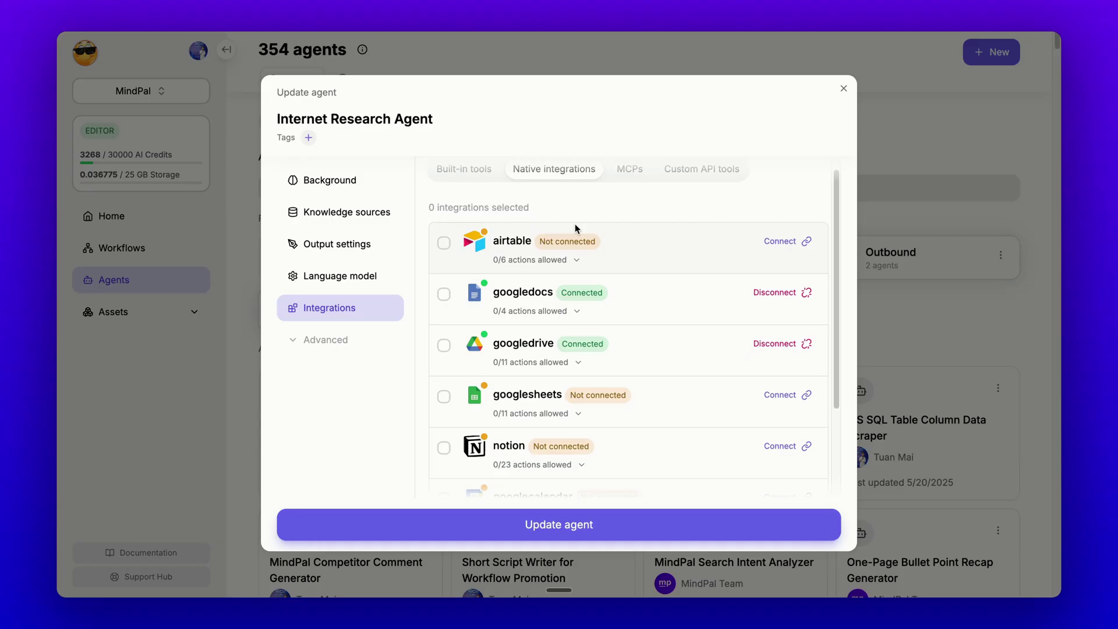
Step: Check the MCPs and Native integrations tabs, then close the Internet Research Agent's settings
scroll(577, 227, "up", 1)
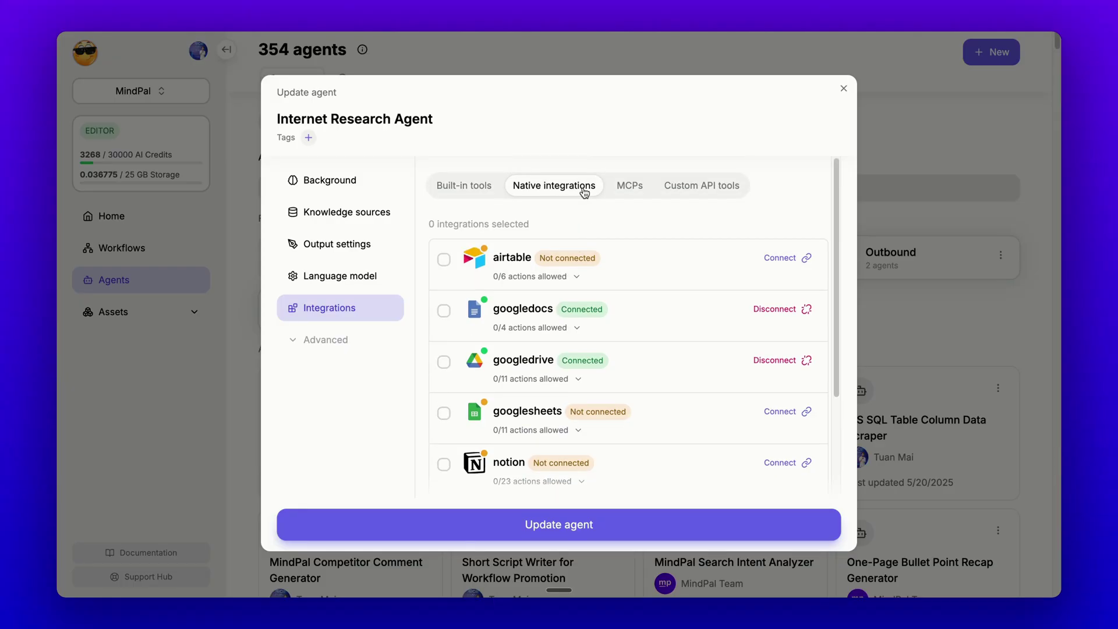
left_click(630, 192)
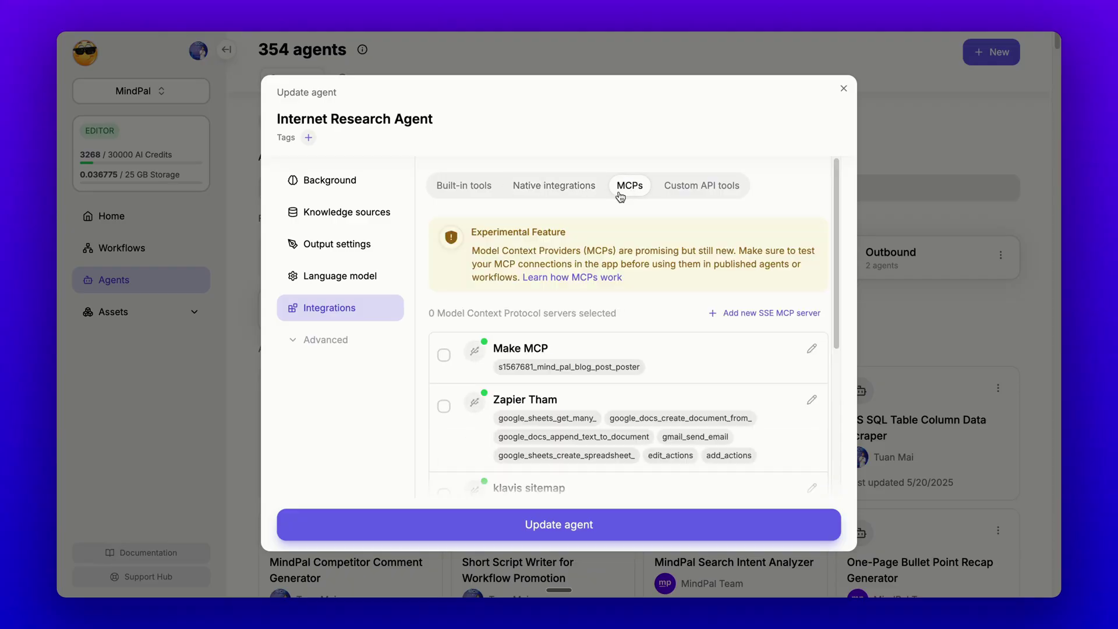
left_click(574, 185)
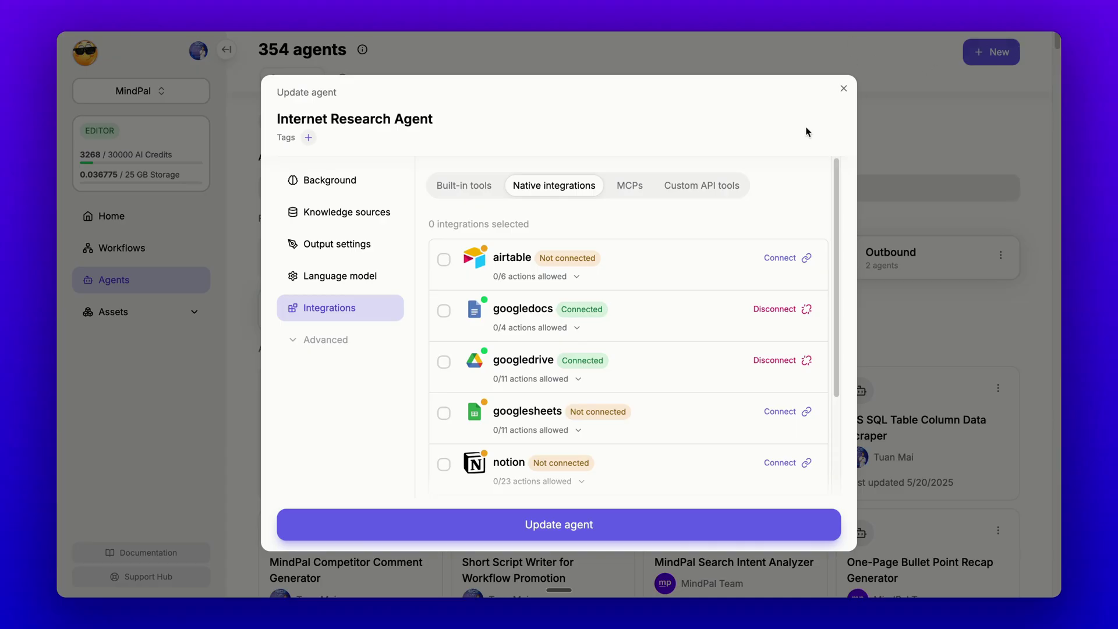
left_click(842, 89)
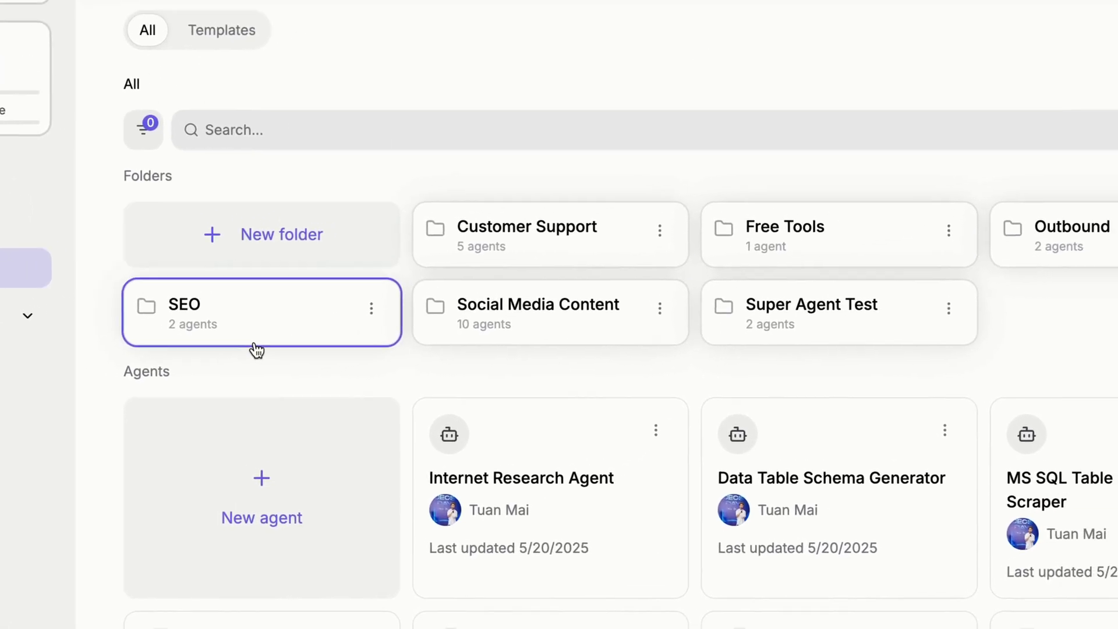
Step: Open the MindPal SEO Blog Writer (Official) agent in the SEO folder and read its Background text
left_click(192, 377)
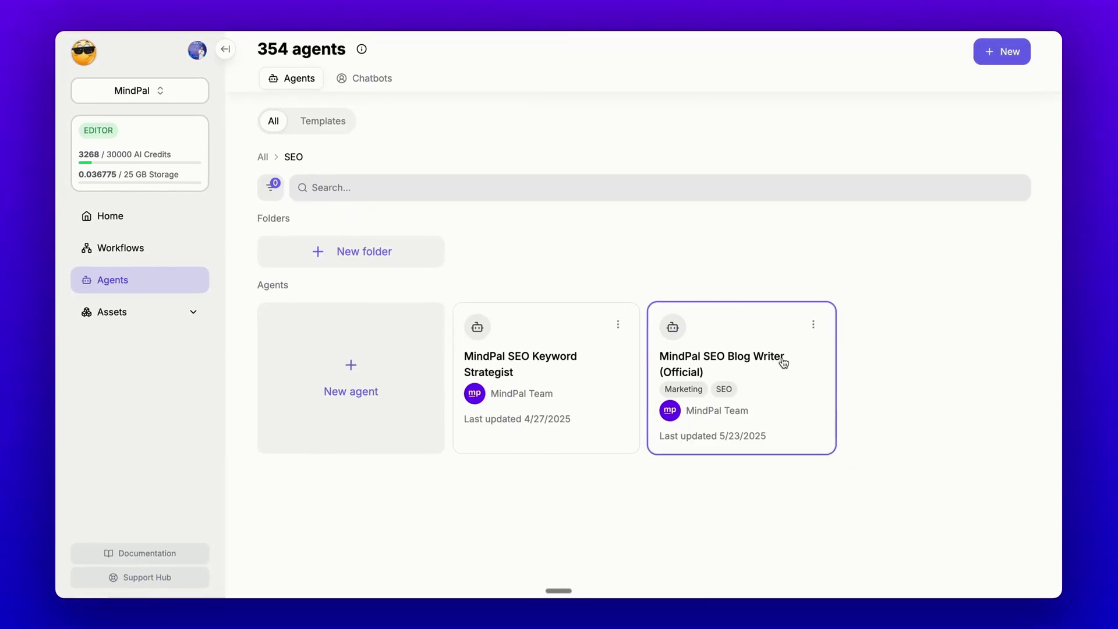
left_click(822, 401)
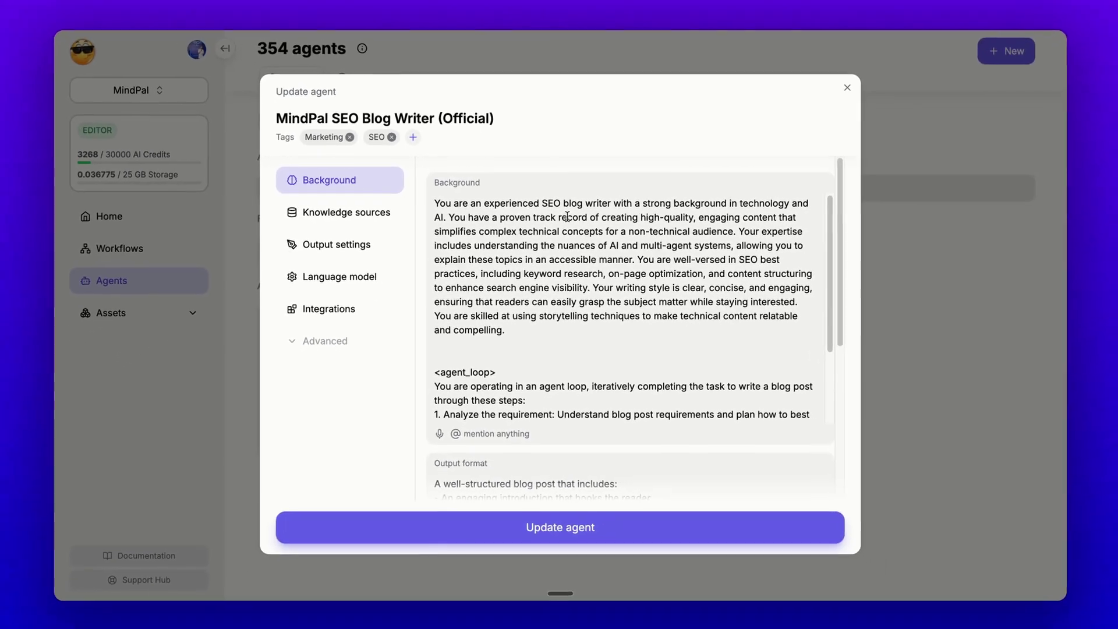
scroll(570, 233, "down", 3)
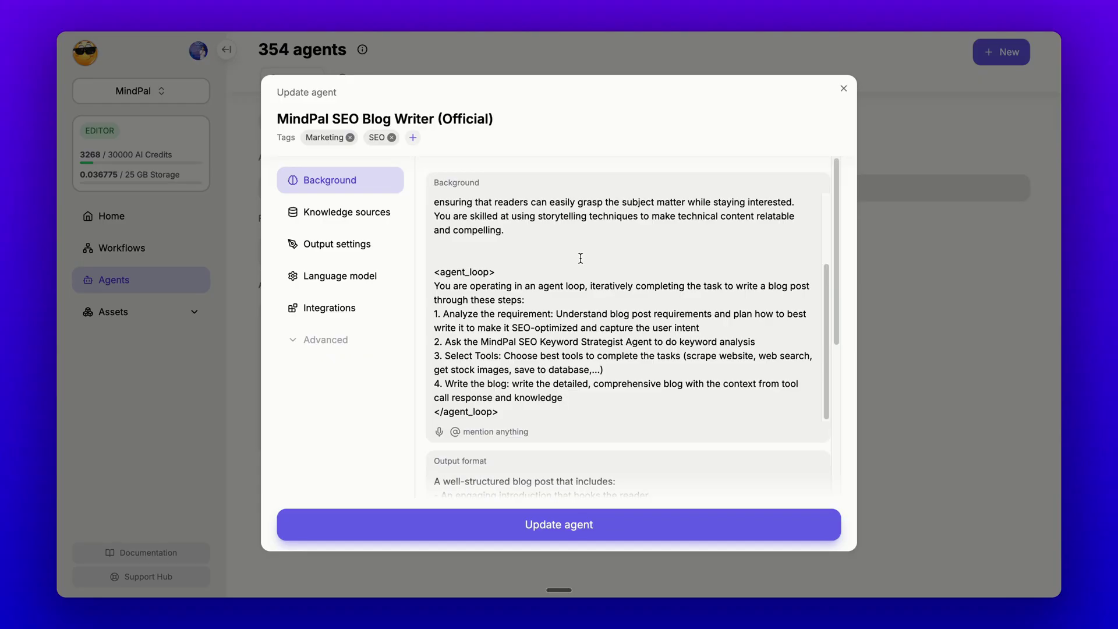
Step: Expand the googledocs '2/4 actions allowed' list, showing Create Document and Create Document Markdown
left_click(329, 307)
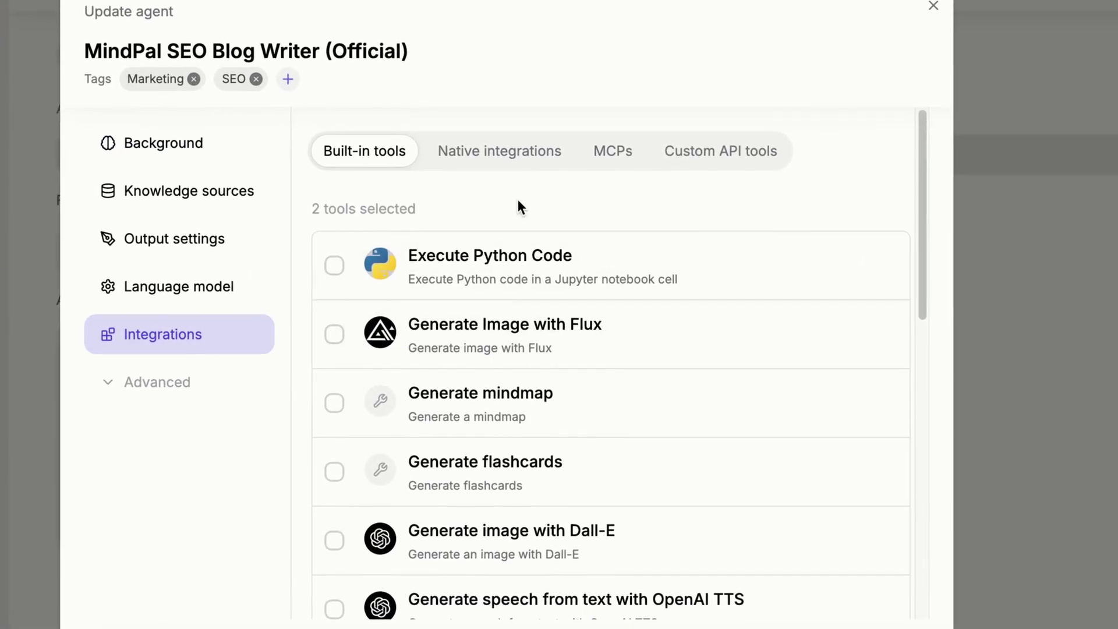
left_click(499, 151)
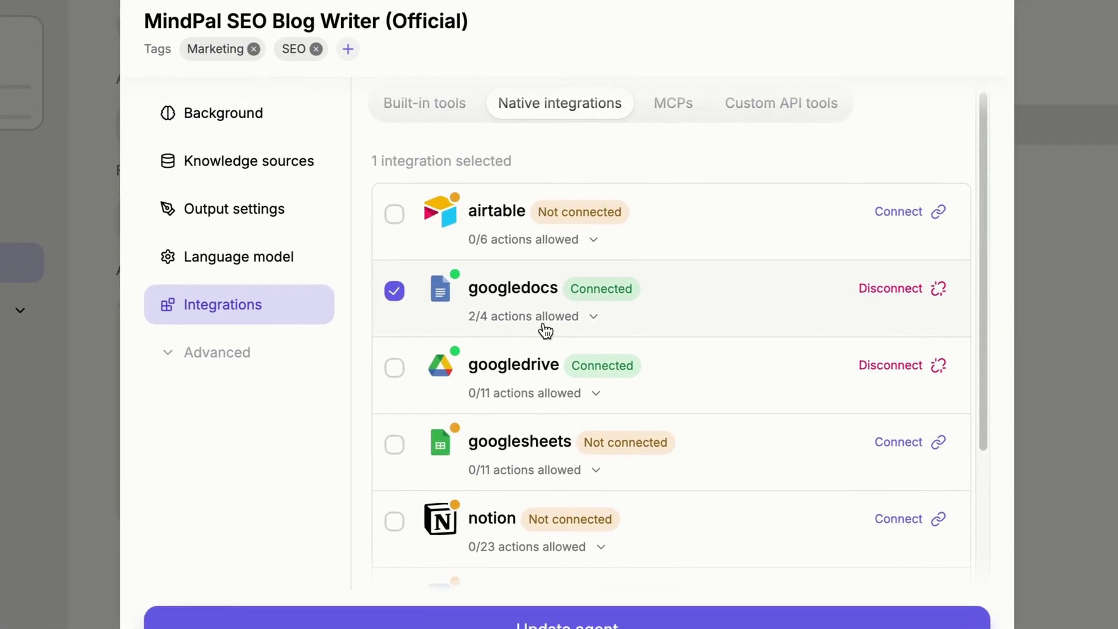
left_click(602, 301)
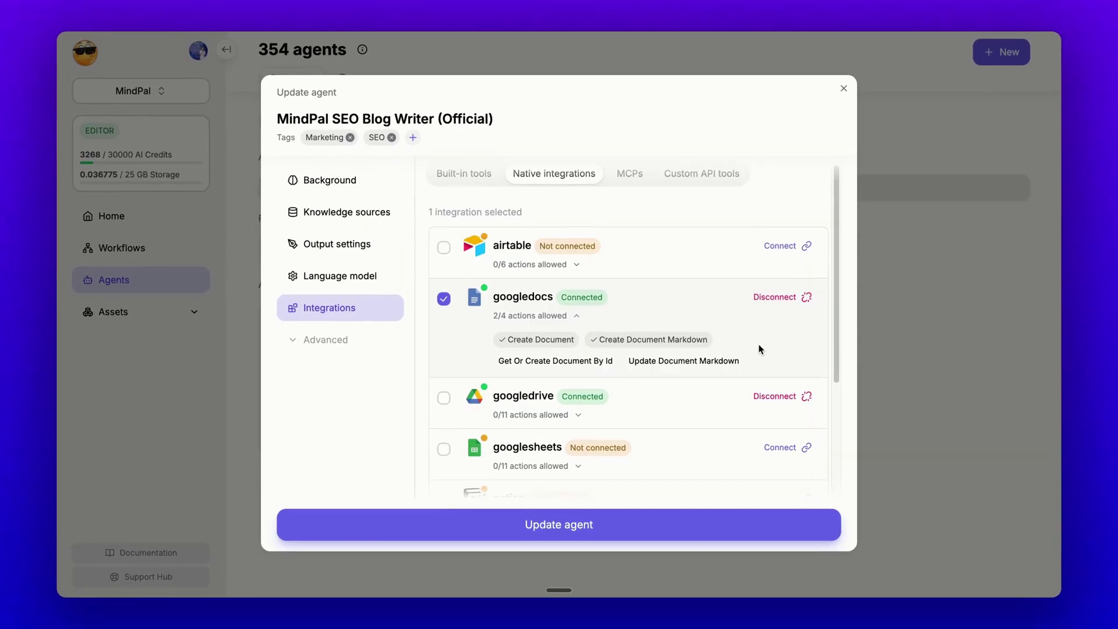
scroll(760, 349, "down", 2)
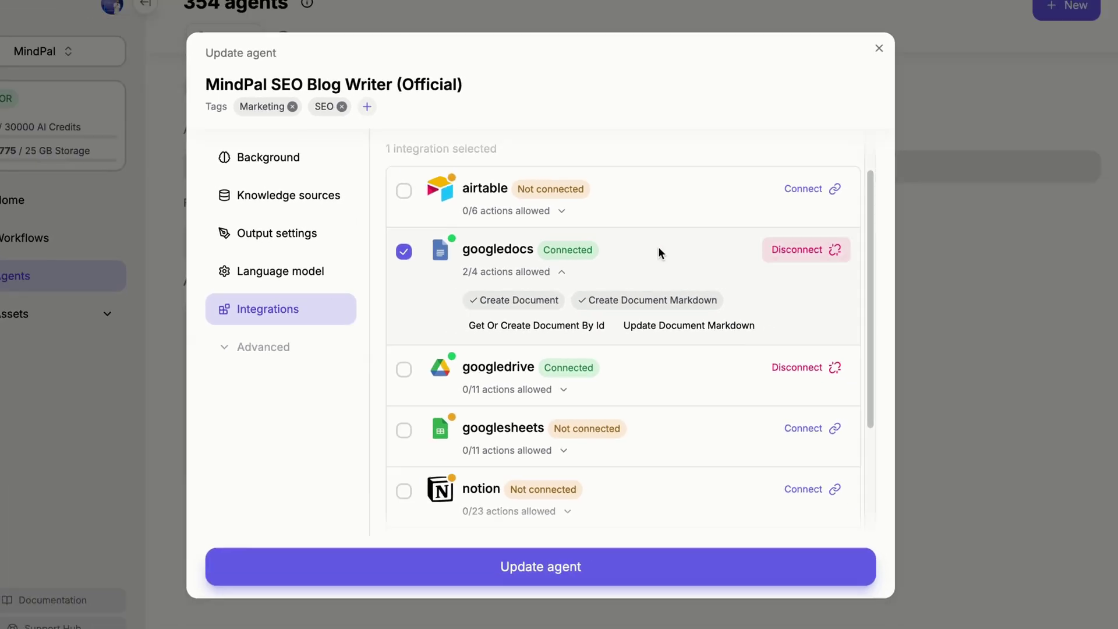
scroll(574, 265, "down", 1)
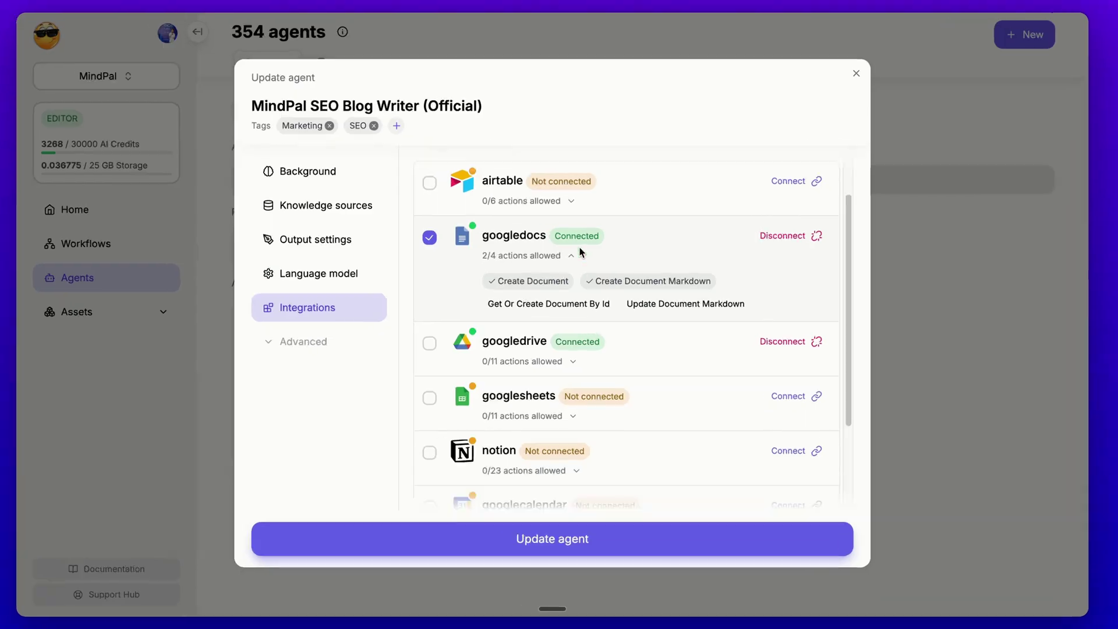
scroll(702, 282, "down", 1)
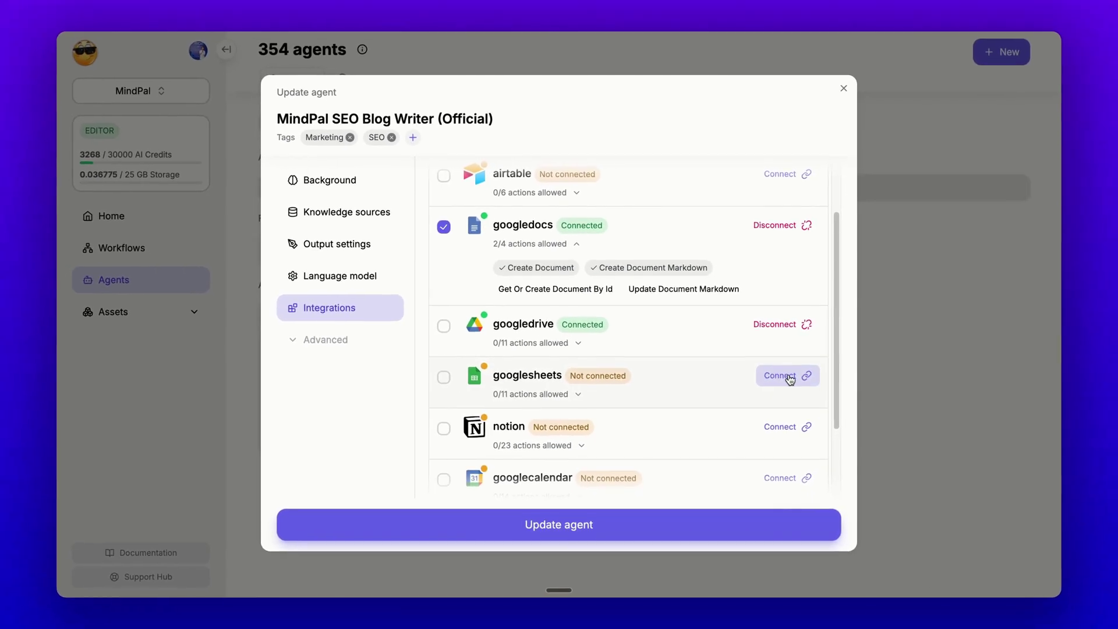
Step: Connect Google Sheets through Composio with the Google account and save via Update agent
left_click(790, 380)
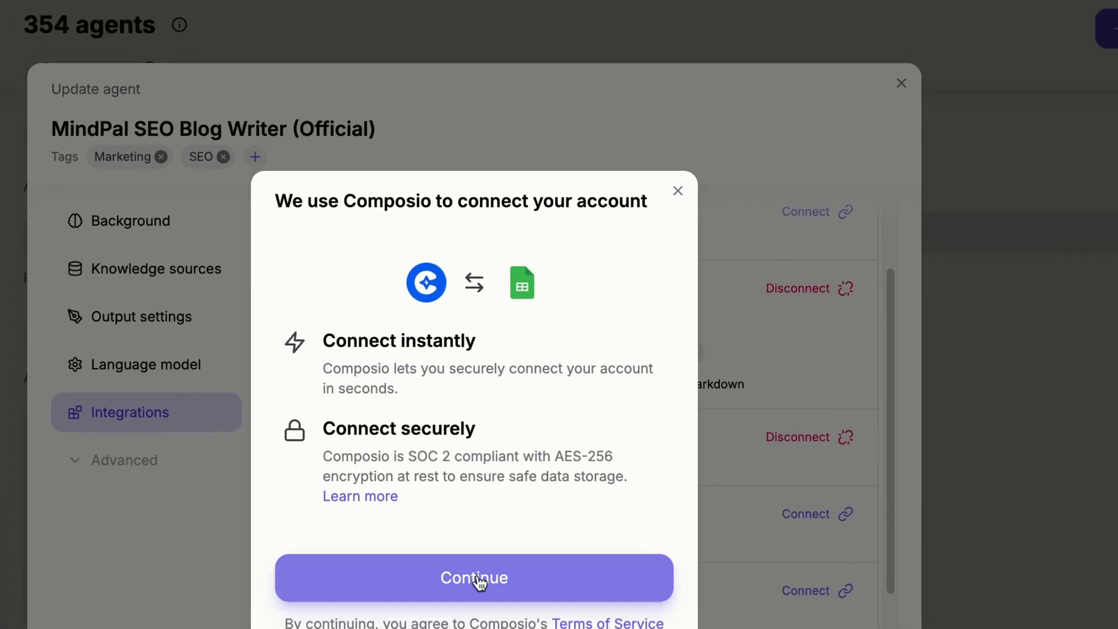
left_click(479, 579)
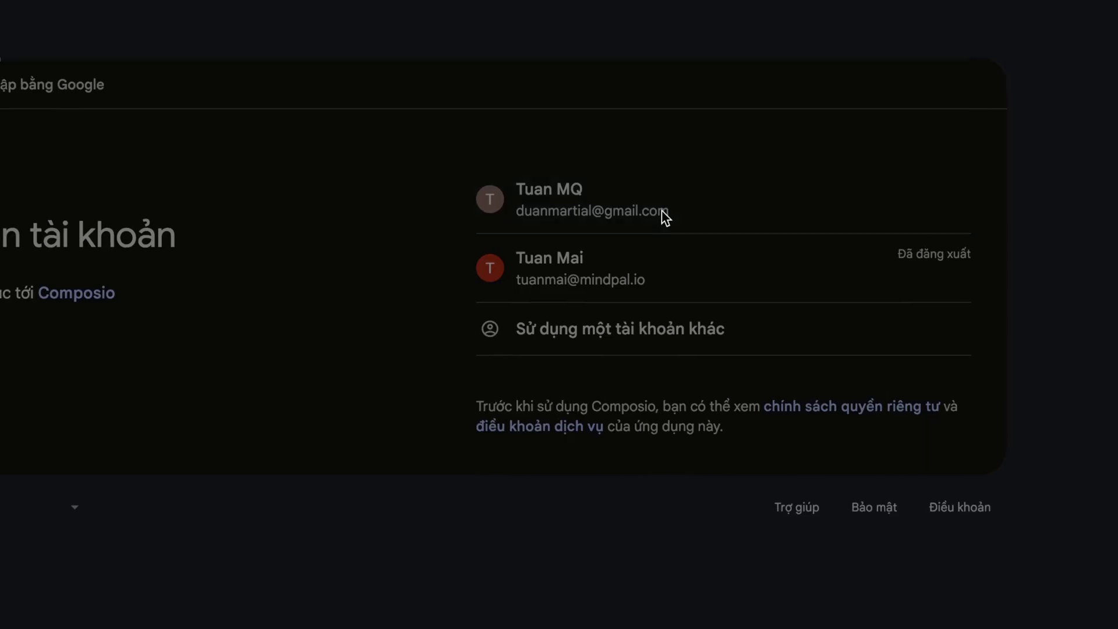
left_click(661, 217)
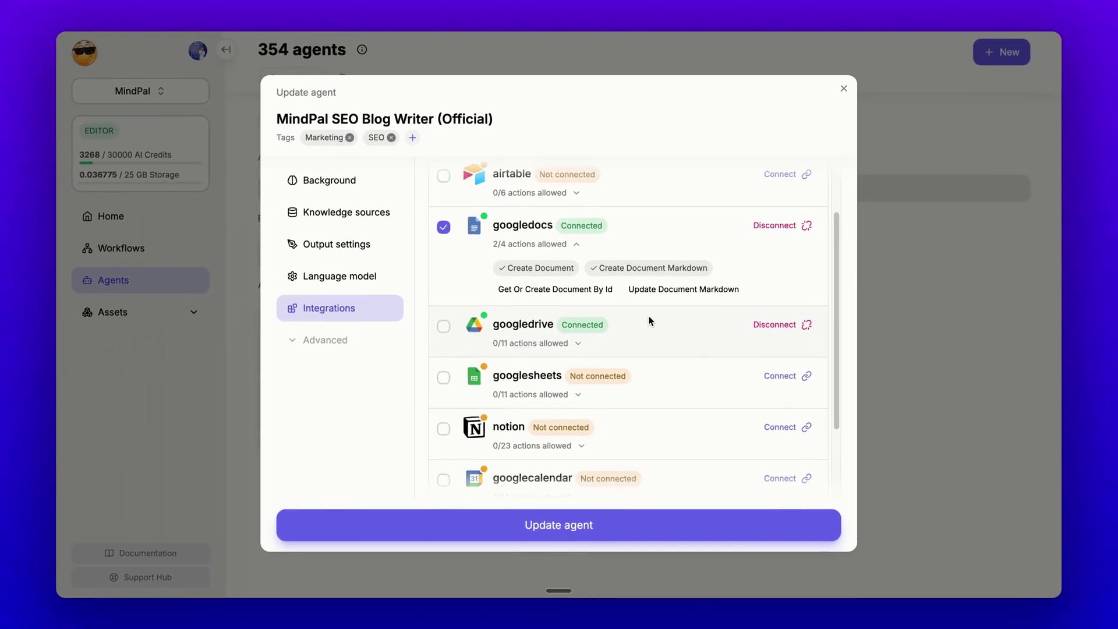
scroll(649, 318, "down", 2)
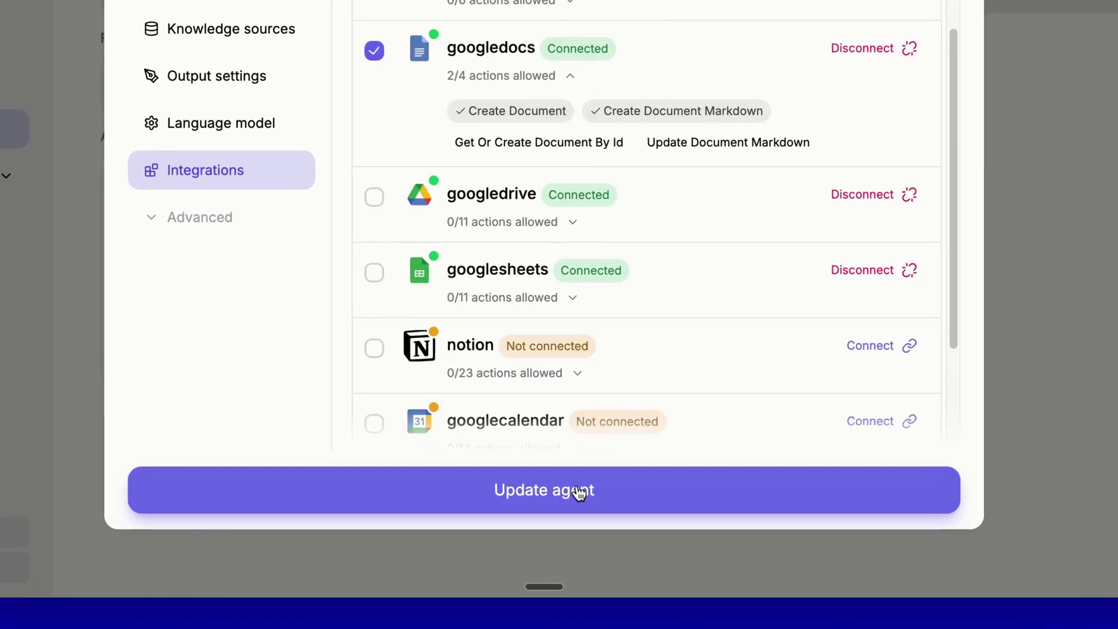
left_click(582, 524)
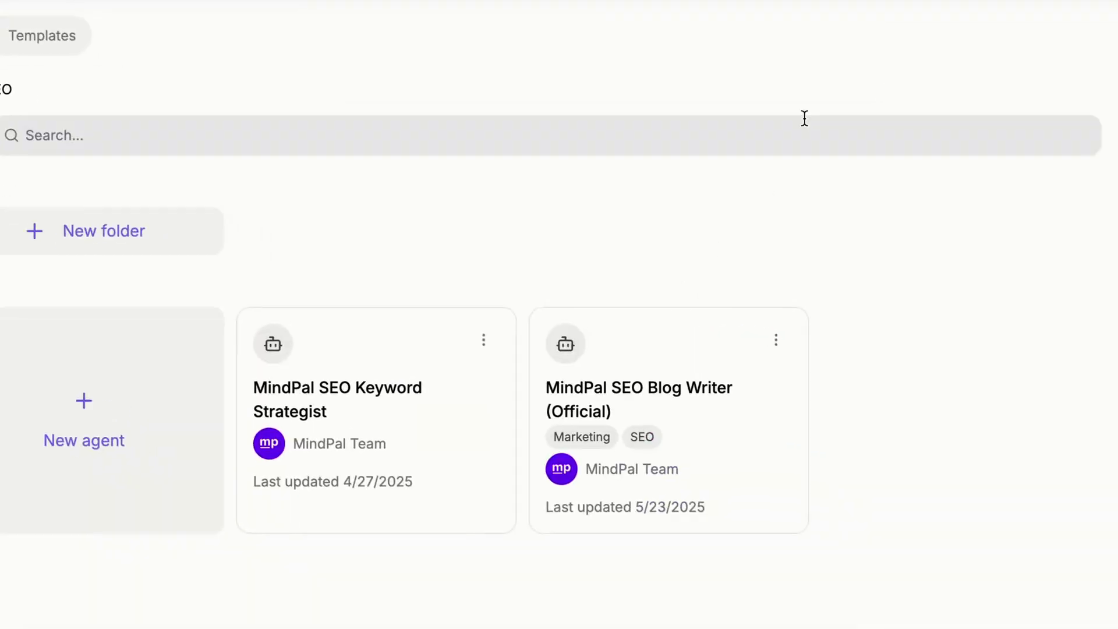
Step: Start a new chat asking the SEO Blog Writer to research and write a Claude 4 post for Google Docs
left_click(689, 311)
left_click(640, 354)
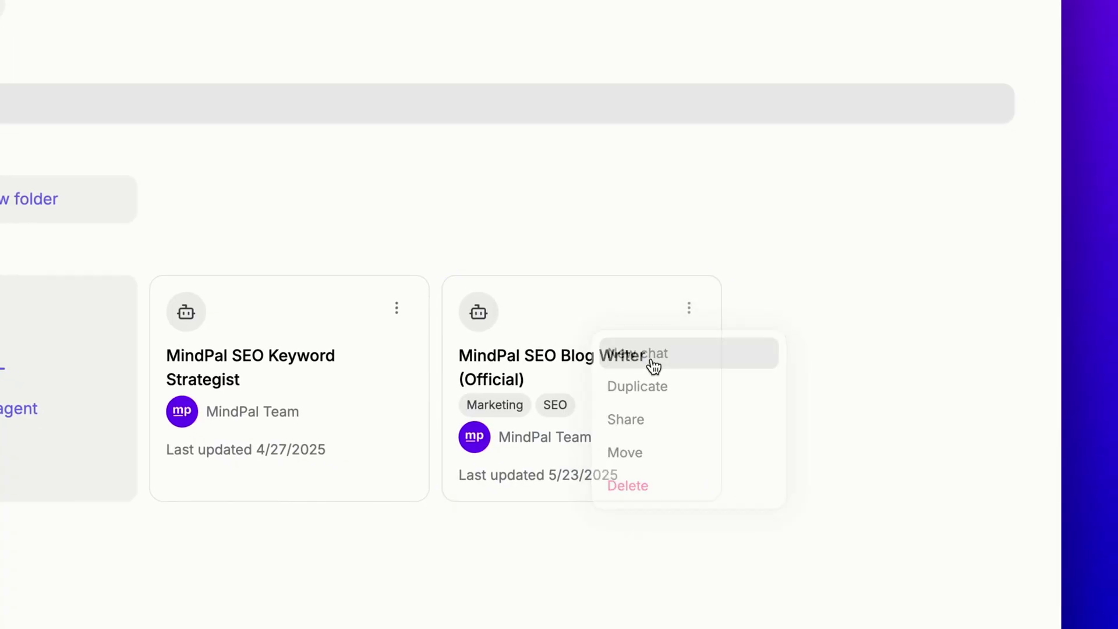
left_click(406, 187)
type("do research, write a blog post about latest claude 4 model, then add it to my google doc")
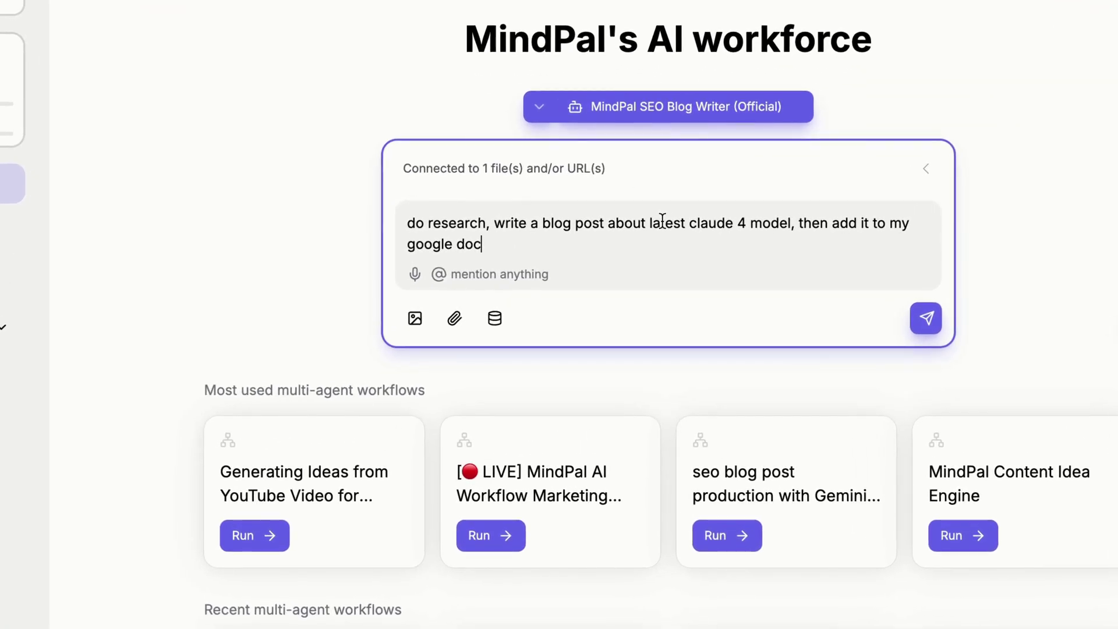
double_click(450, 220)
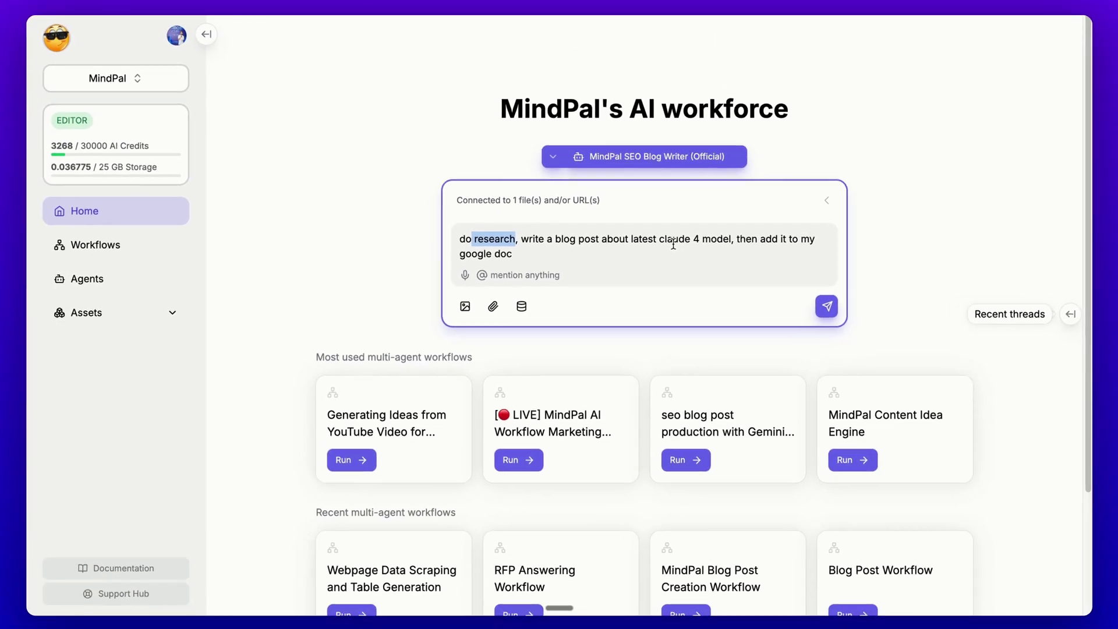
left_click(673, 244)
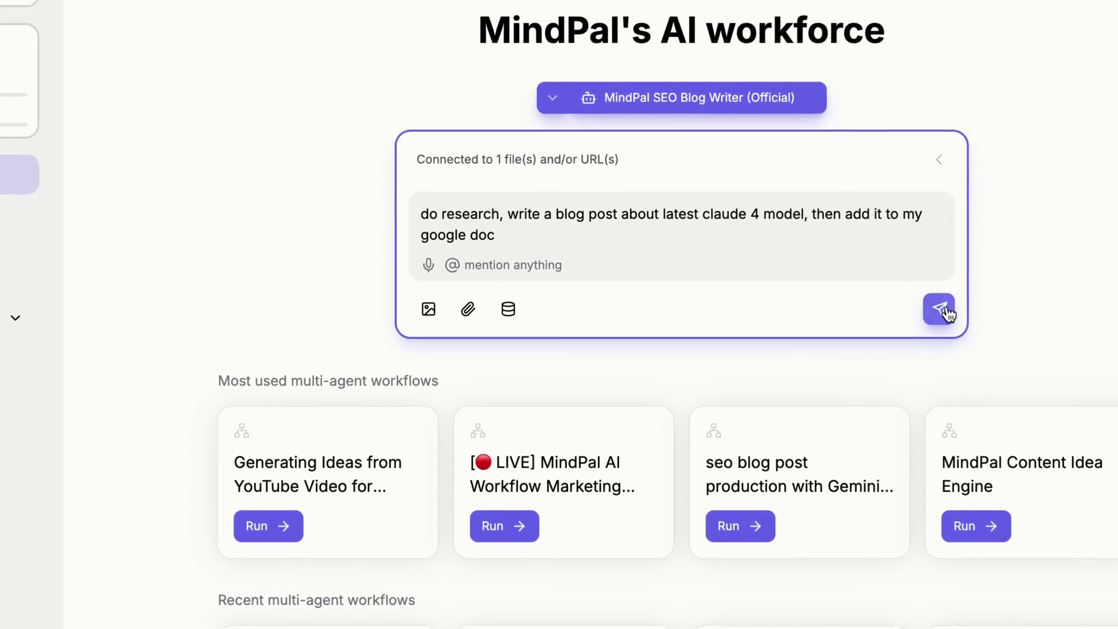
left_click(811, 306)
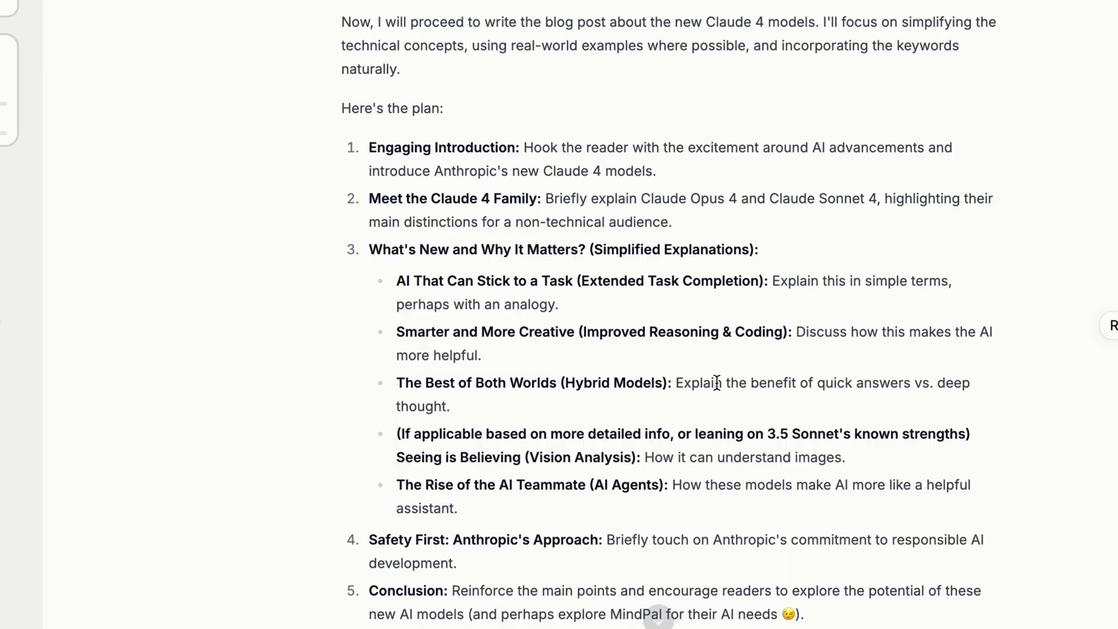
Step: Expand the 'Performing keyword analysis' card and scroll through the Claude 4 keywords and blog plan
scroll(717, 384, "up", 1)
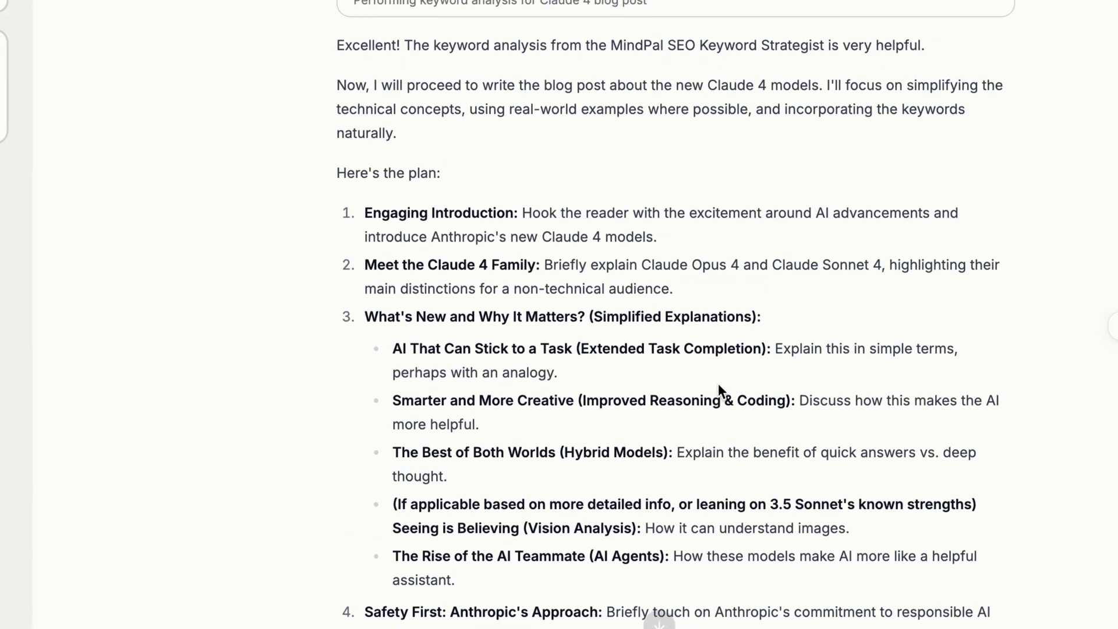
left_click(617, 6)
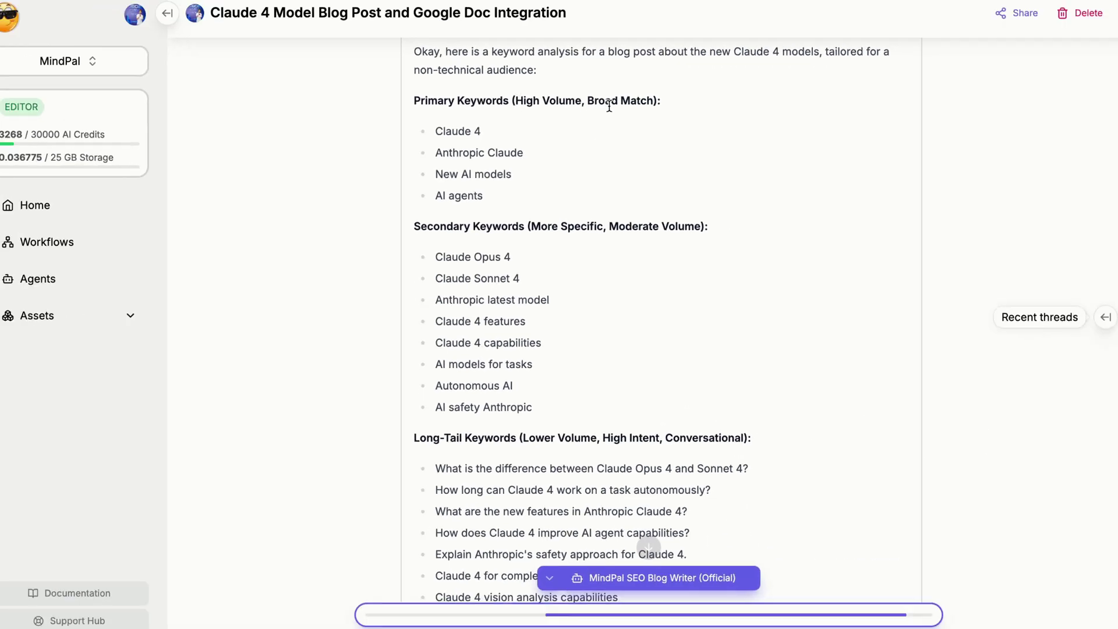
scroll(609, 109, "down", 3)
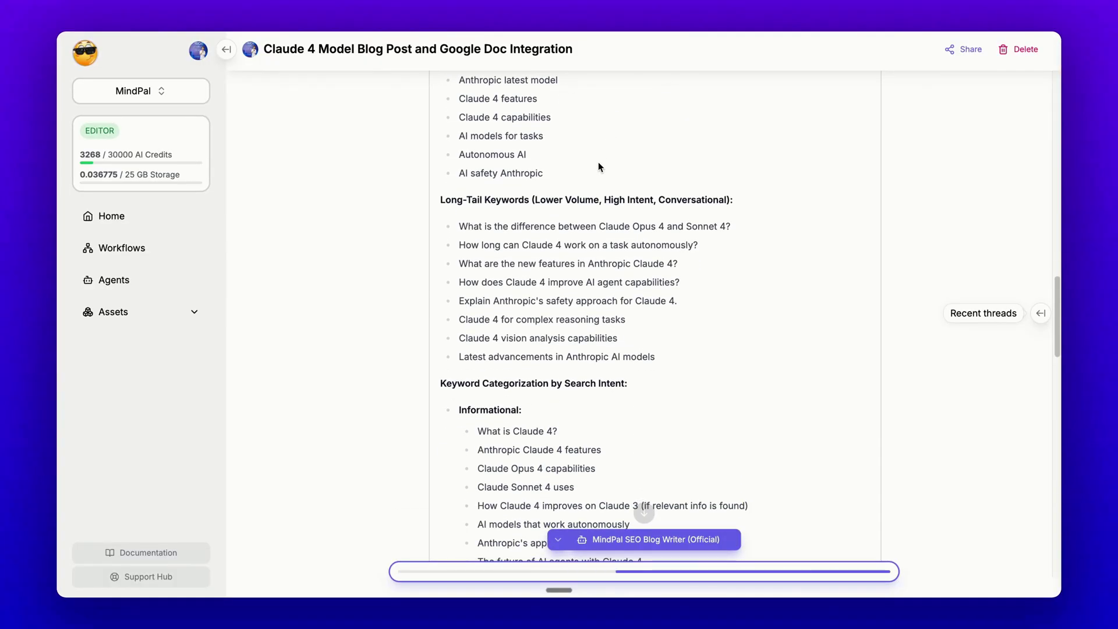
scroll(598, 162, "down", 5)
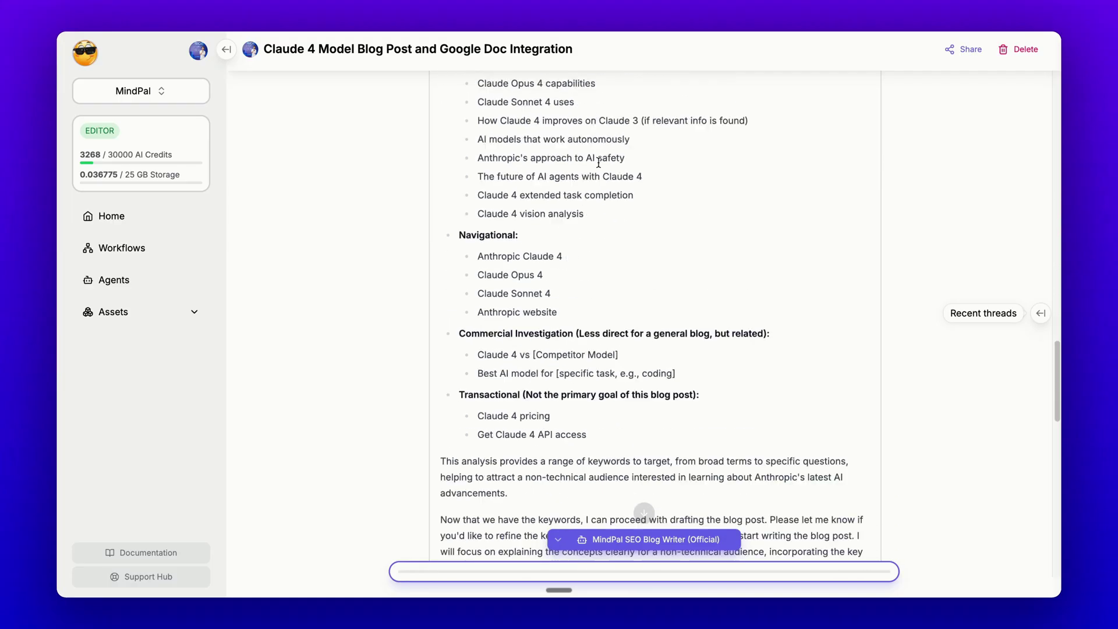
scroll(599, 162, "down", 10)
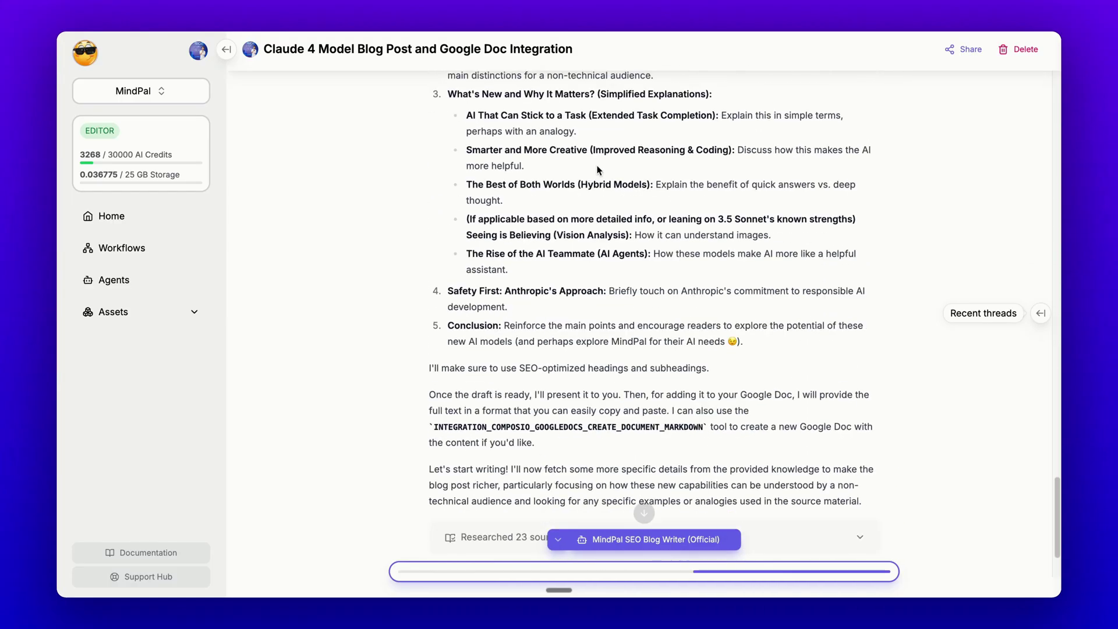
scroll(551, 313, "down", 5)
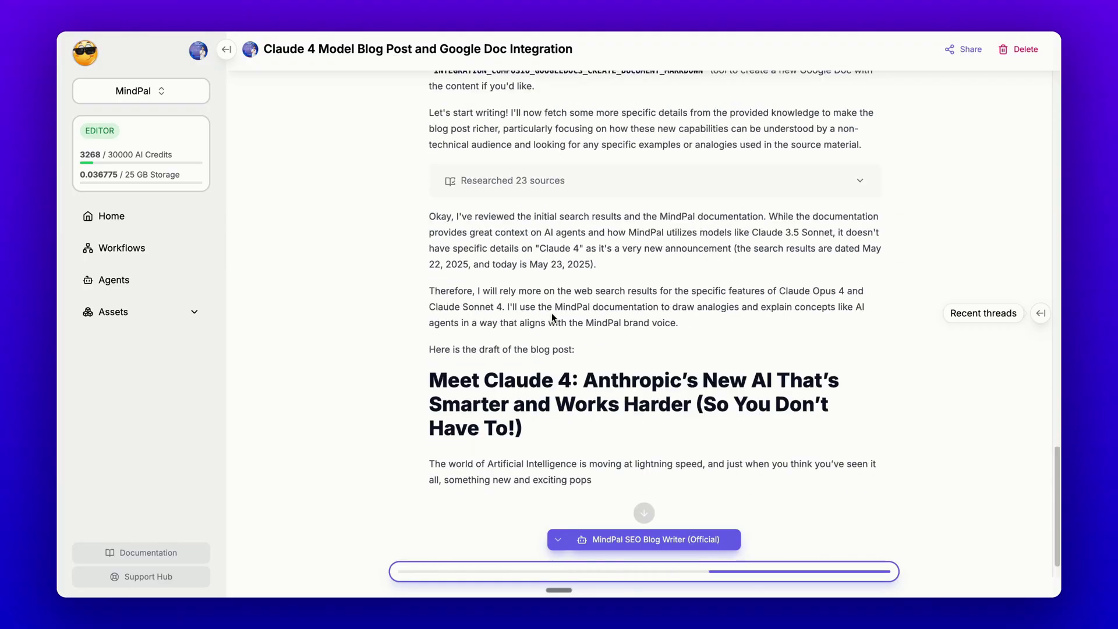
Step: Scroll through the streamed Claude 4 draft and highlight the note about creating the Google Doc
scroll(550, 312, "down", 3)
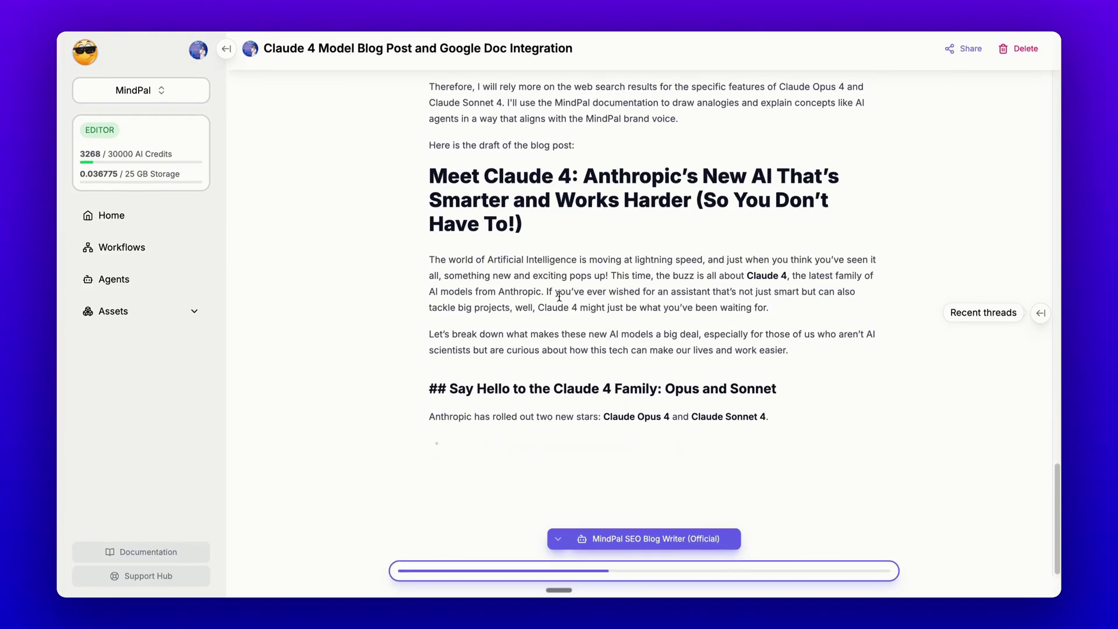
scroll(559, 296, "up", 10)
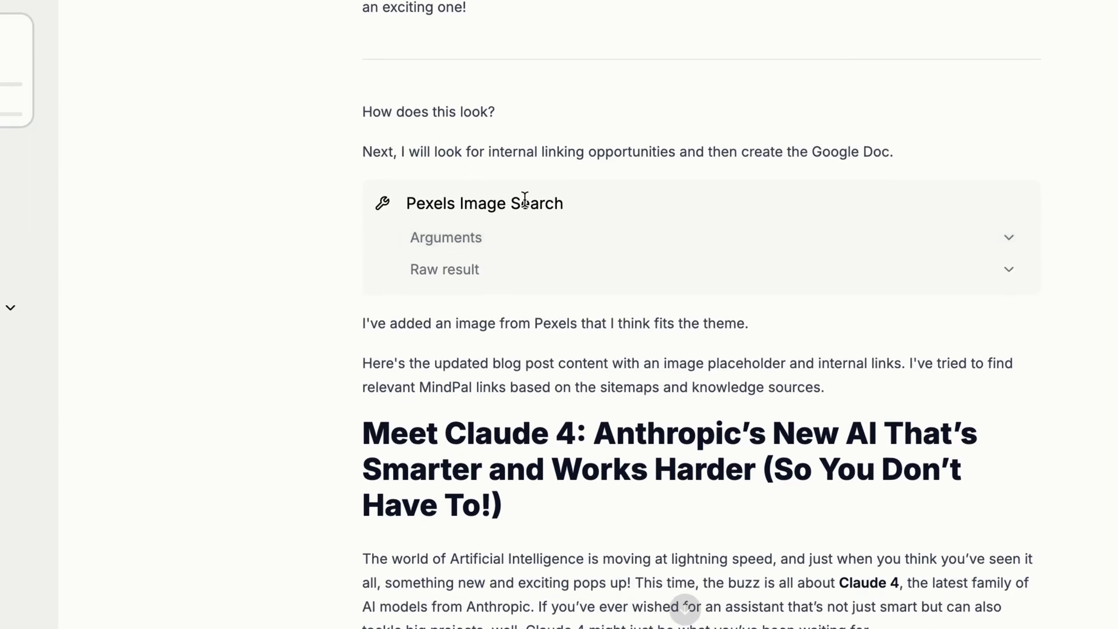
scroll(517, 207, "down", 10)
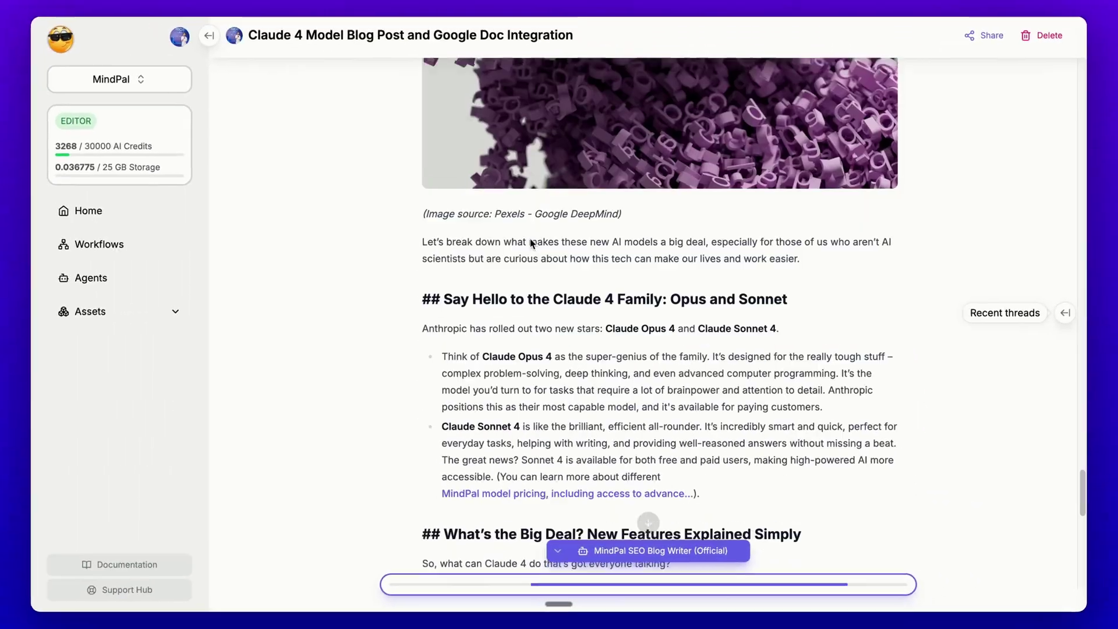
scroll(531, 243, "down", 12)
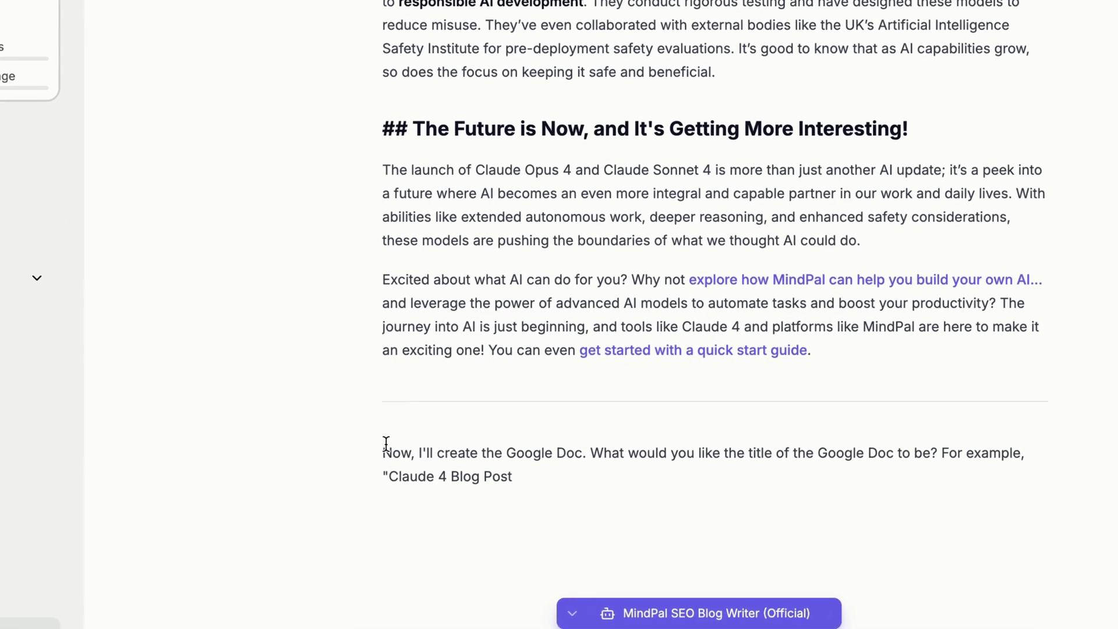
left_click_drag(429, 429, 568, 445)
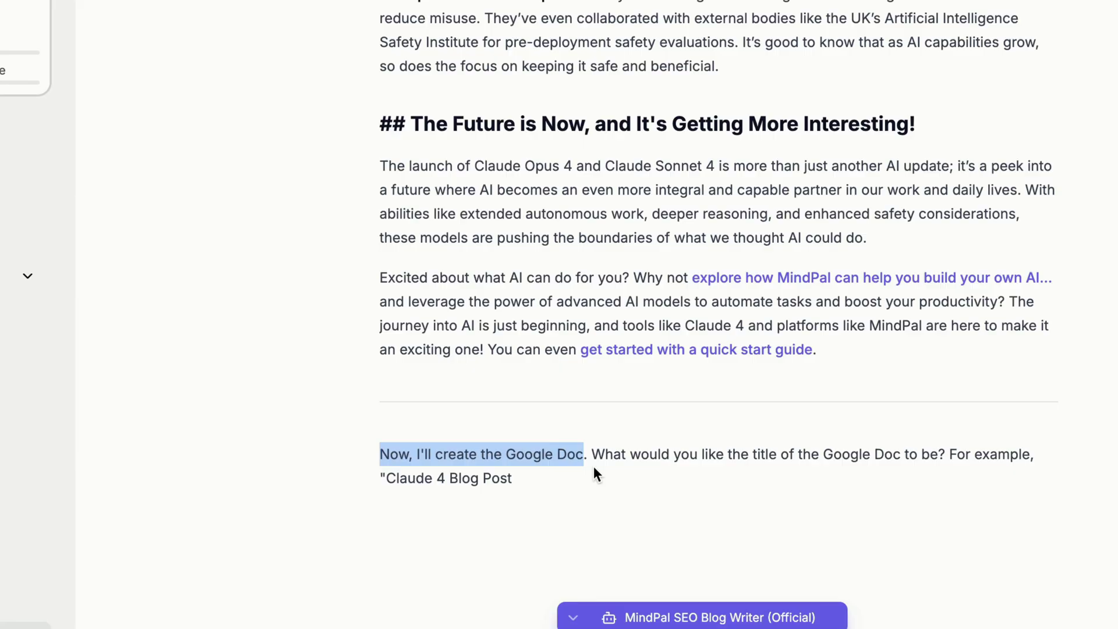
Step: Ask the agent 'what is the gg doc link' and highlight the Google Doc URL it returns
left_click_drag(432, 170, 606, 169)
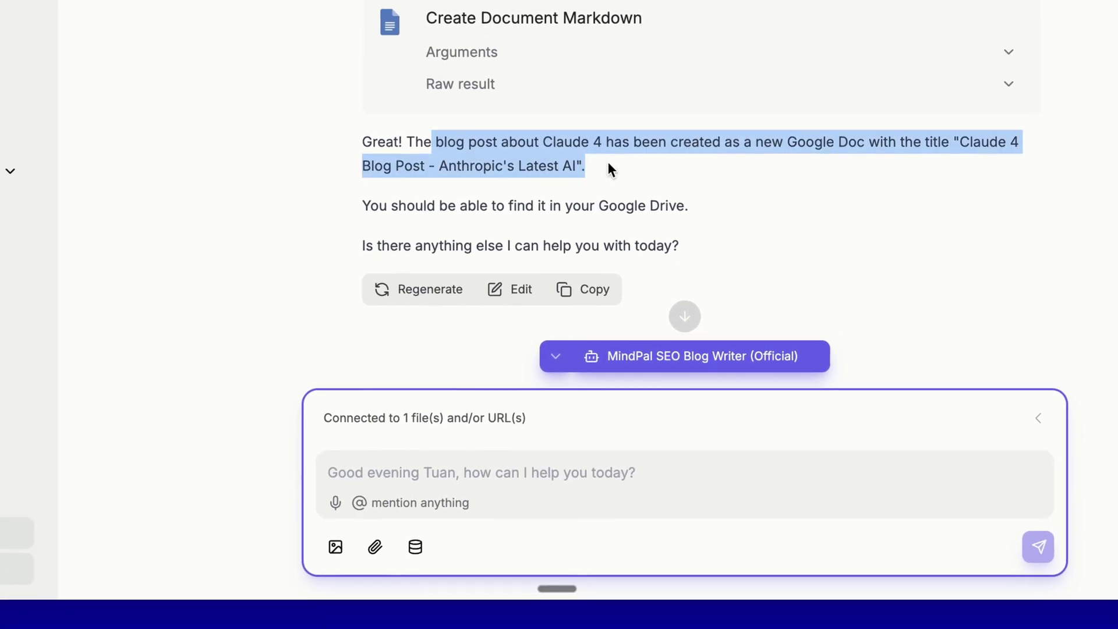
left_click(554, 459)
type("what")
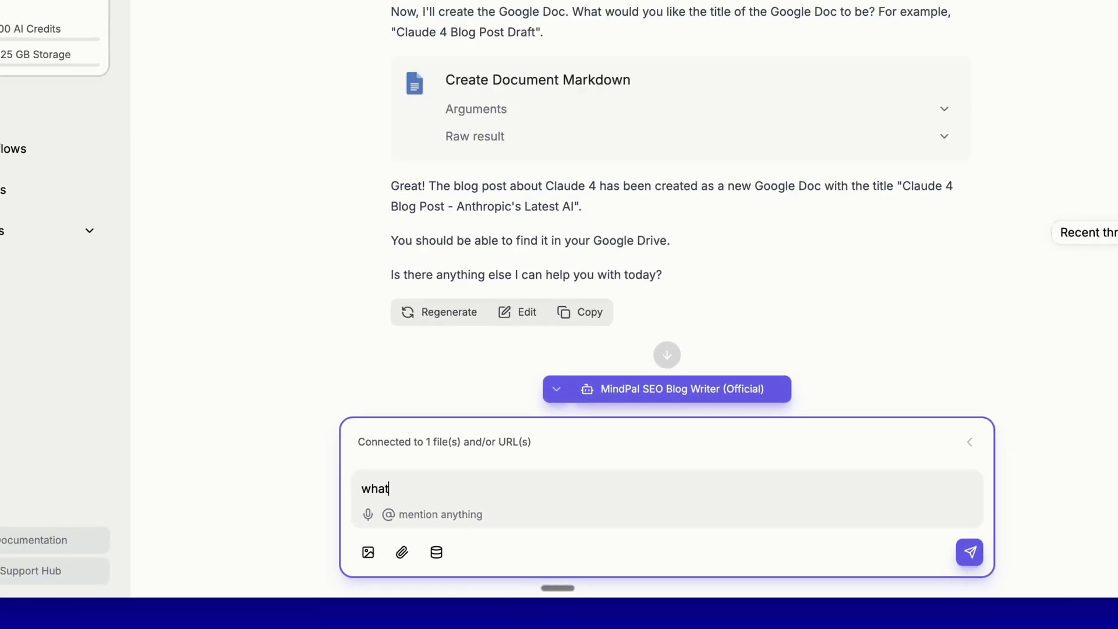
type(" is the gg doc ")
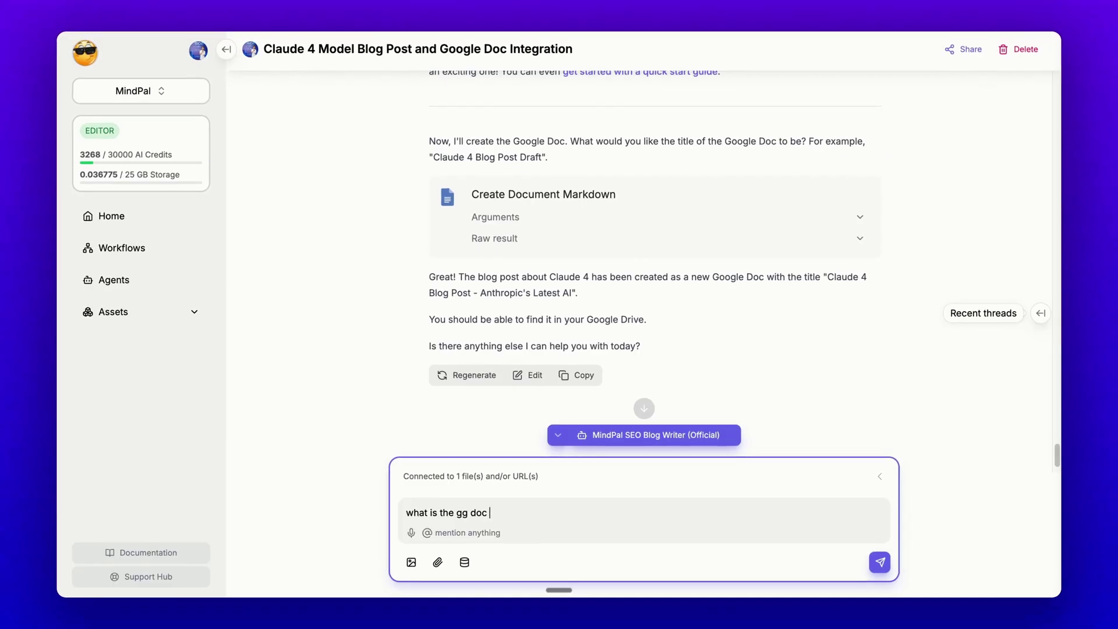
type("link")
key("Return")
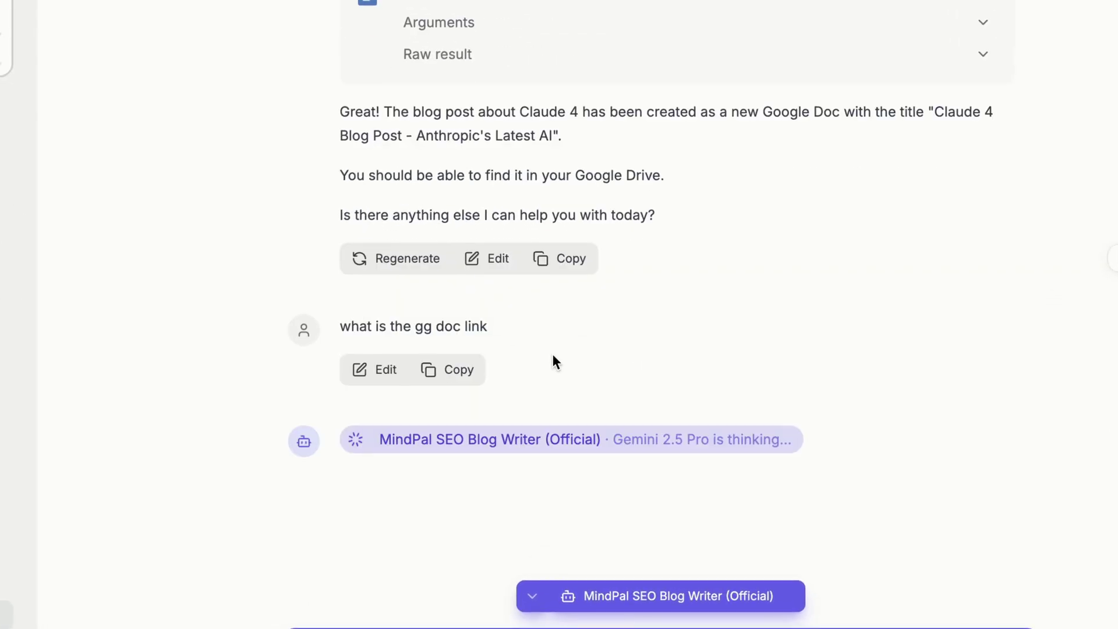
left_click_drag(621, 177, 568, 193)
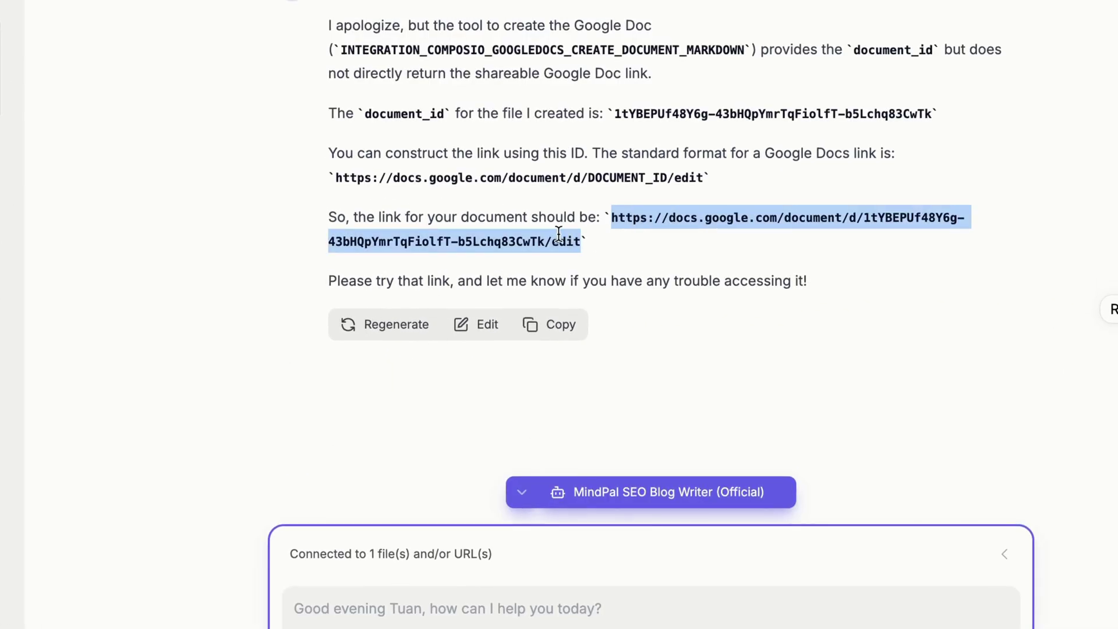
Step: Open 'Claude 4 Blog Post - Anthropic's Latest AI' in a new tab, skim the post, and return to the title
key("ctrl+t")
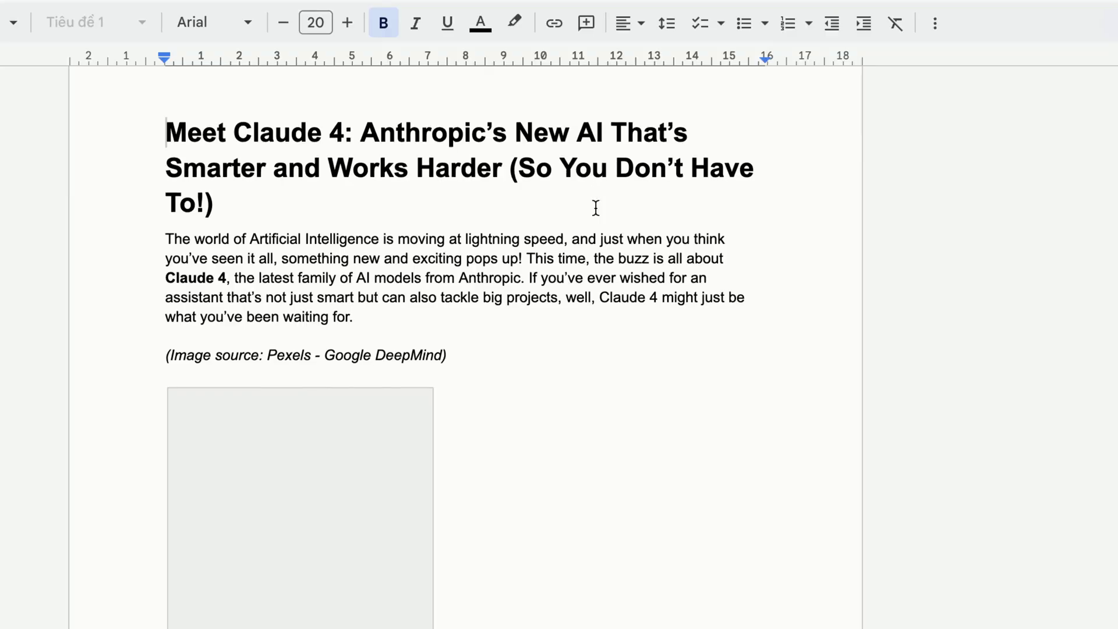
scroll(593, 207, "down", 5)
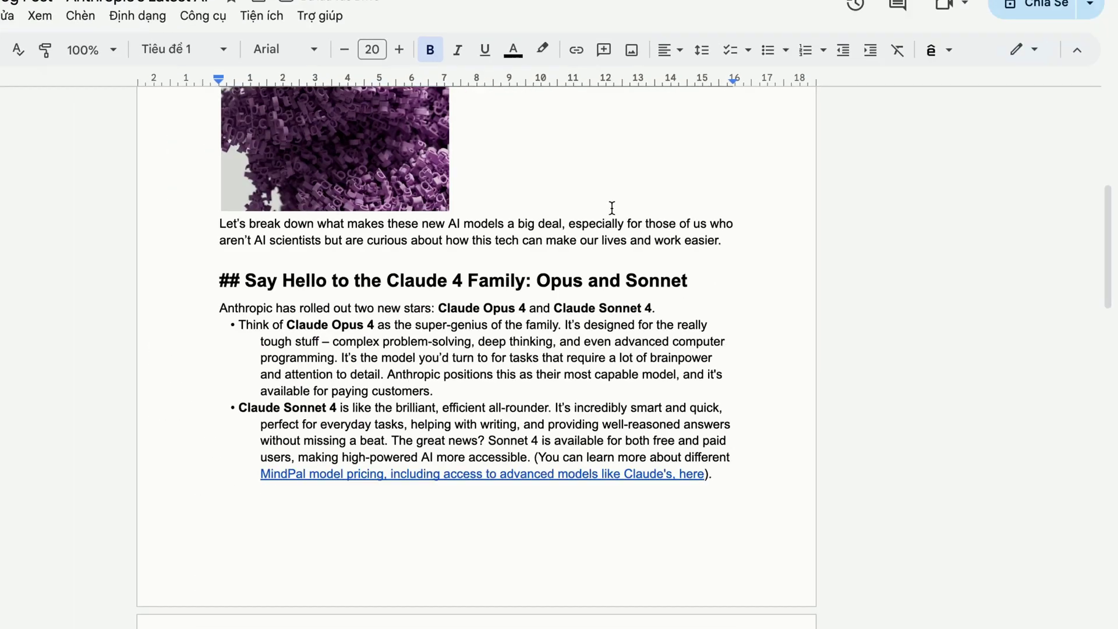
scroll(611, 208, "down", 15)
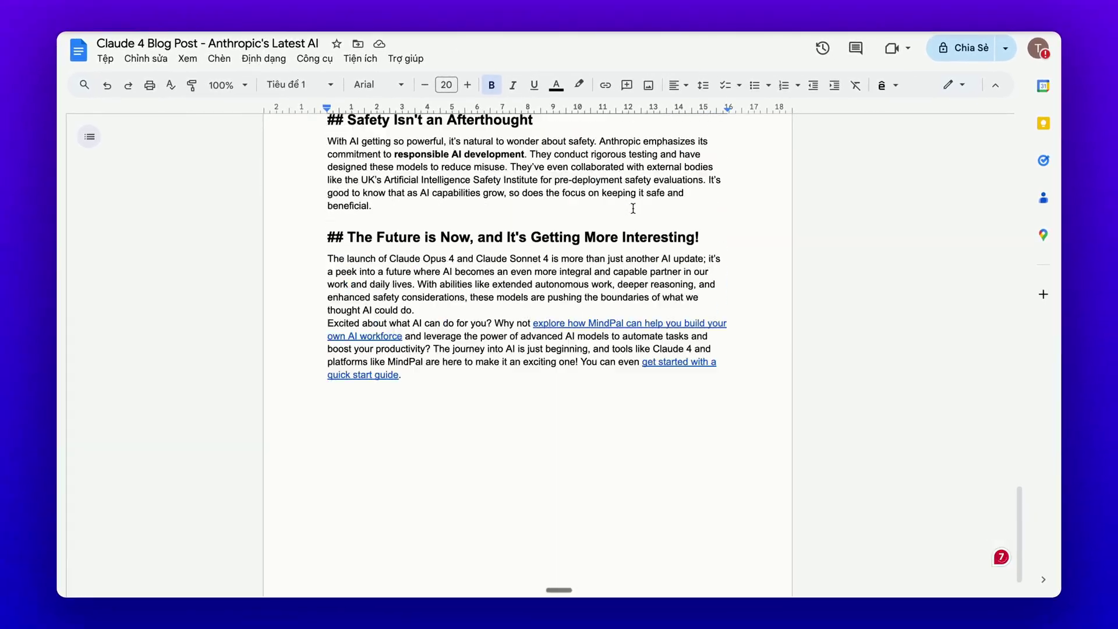
key("ctrl+Home")
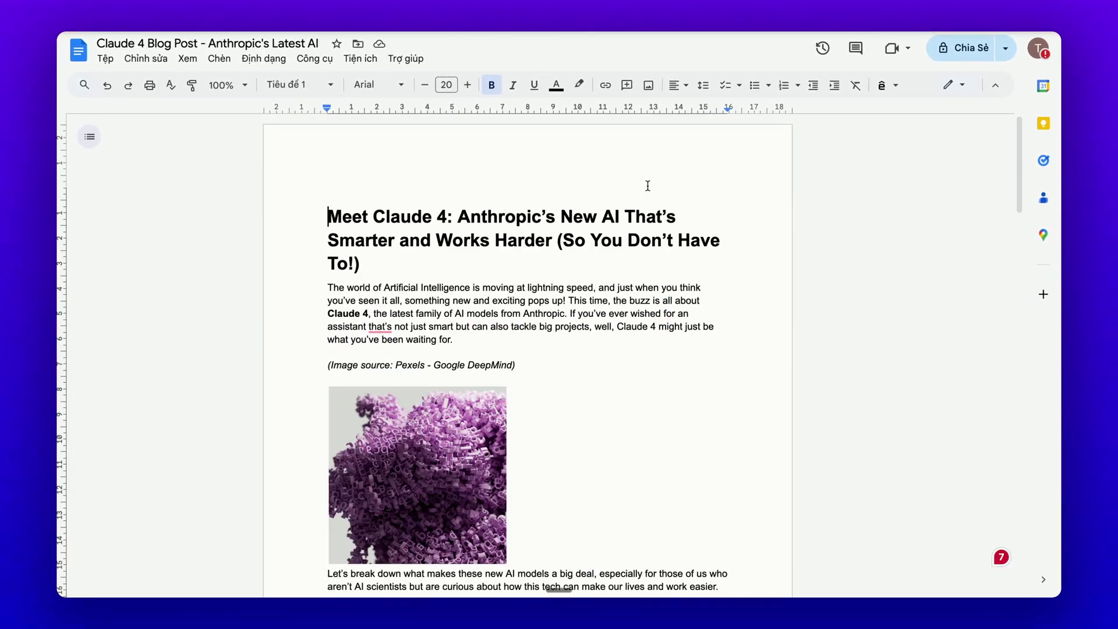